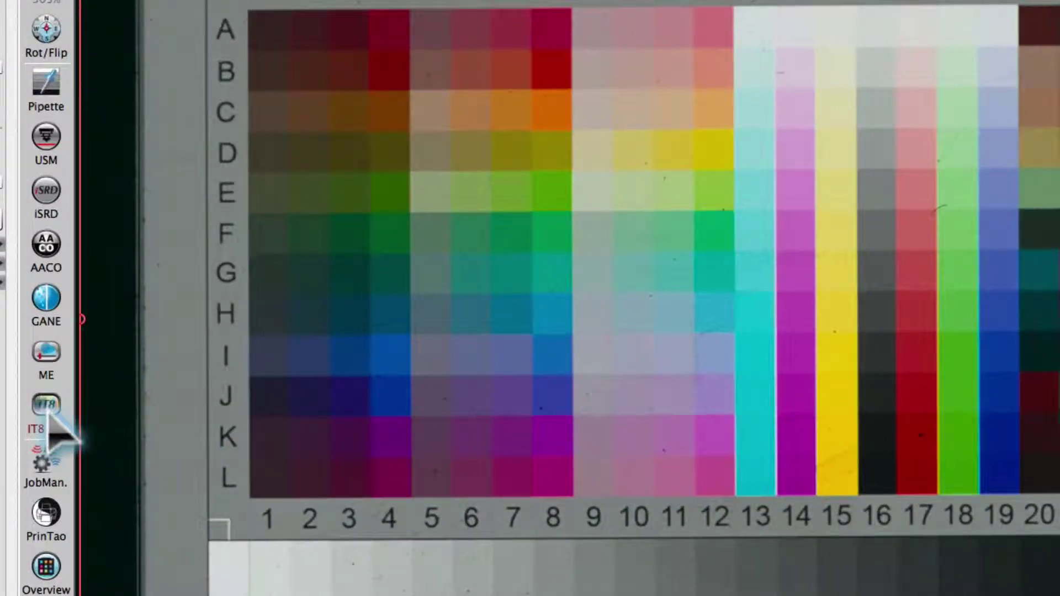
# Run automatic IT8 calibration against the target and accept the DeltaE 1.2 success message.
pyautogui.click(49, 414)
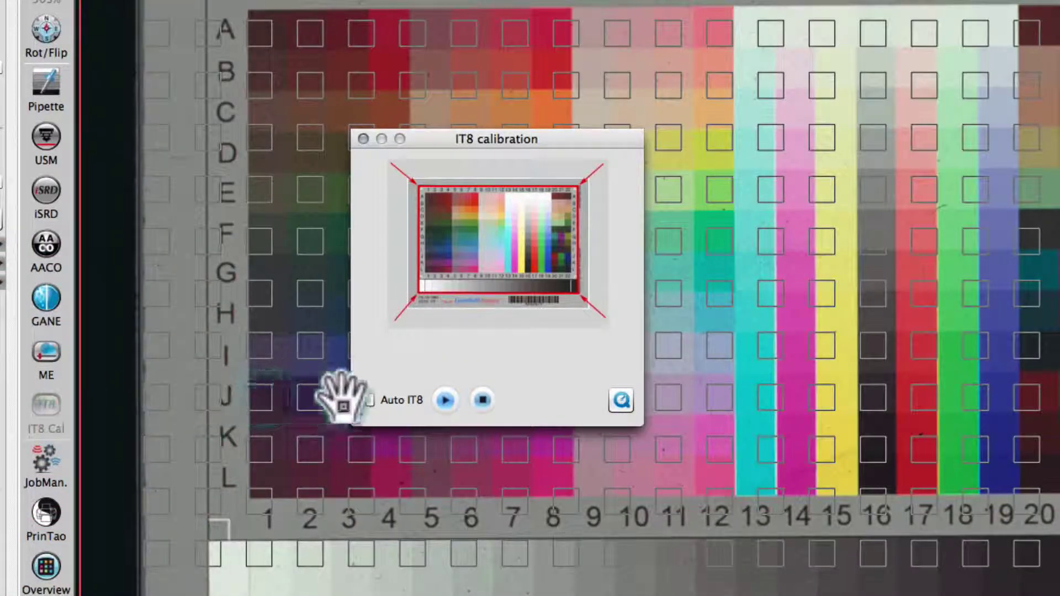
pyautogui.click(368, 401)
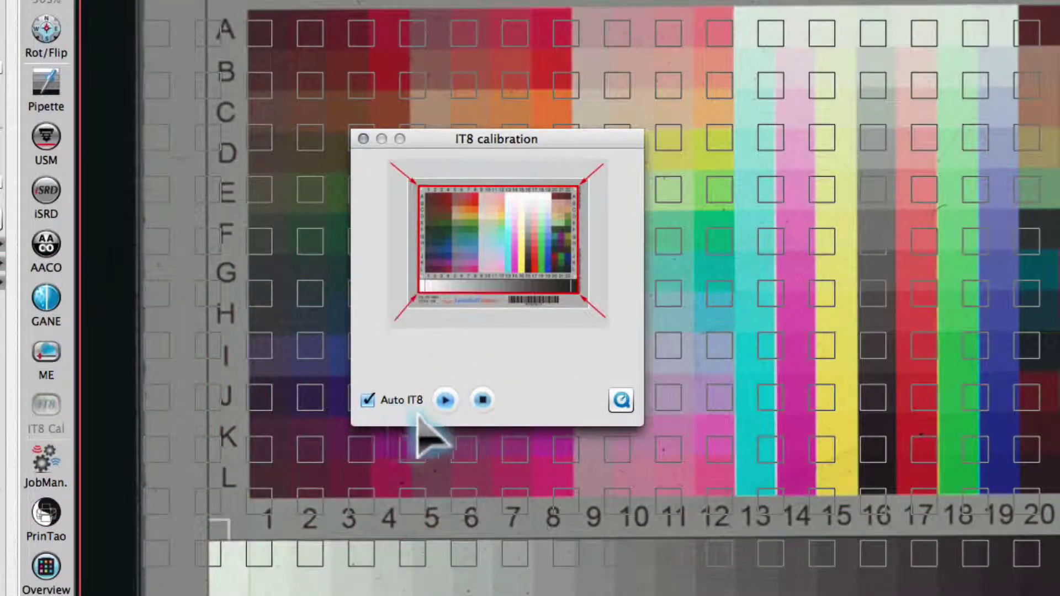
pyautogui.click(445, 400)
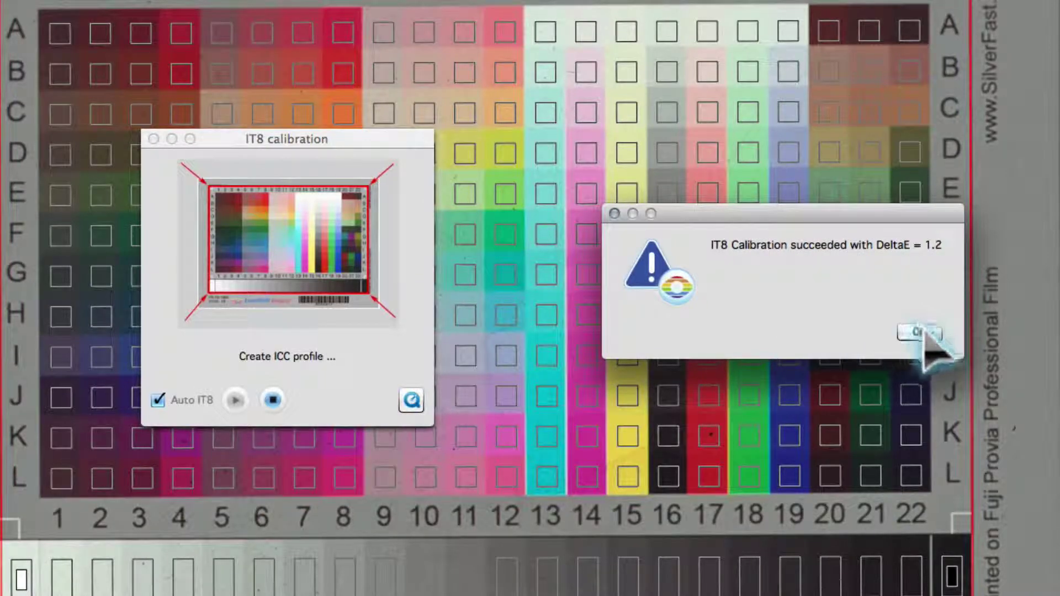
pyautogui.click(921, 333)
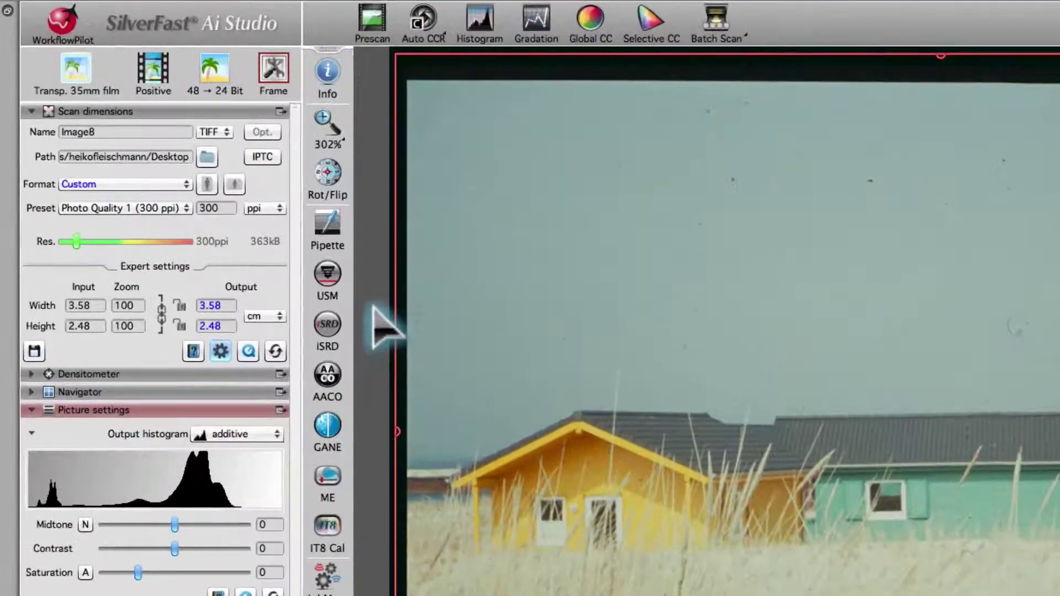
# Change the scan mode from 48 → 24 Bit to 64 Bit HDRi.
pyautogui.moveTo(214, 83); pyautogui.dragTo(268, 242)
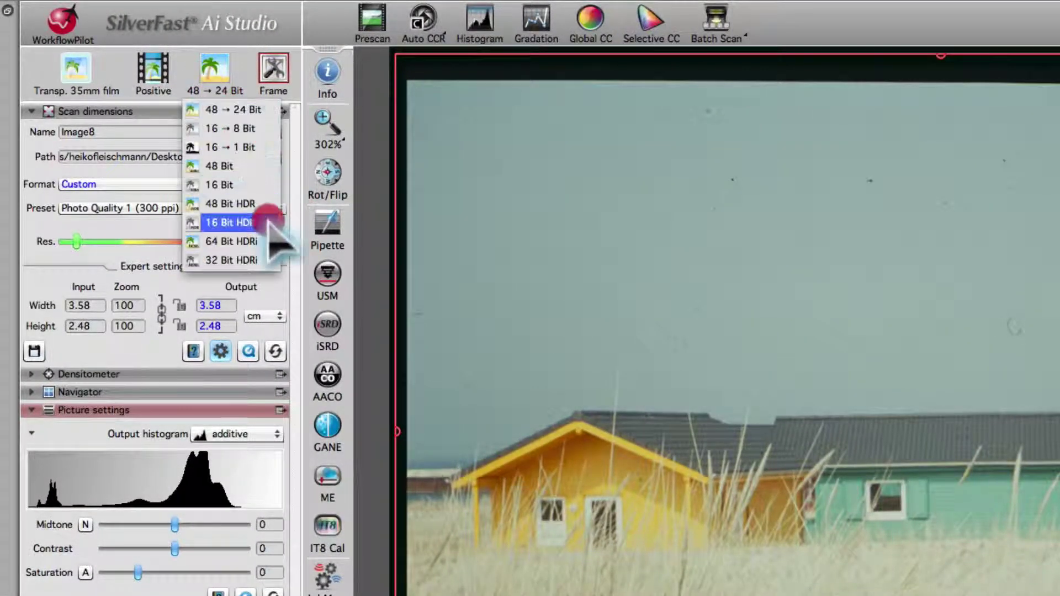
pyautogui.click(267, 242)
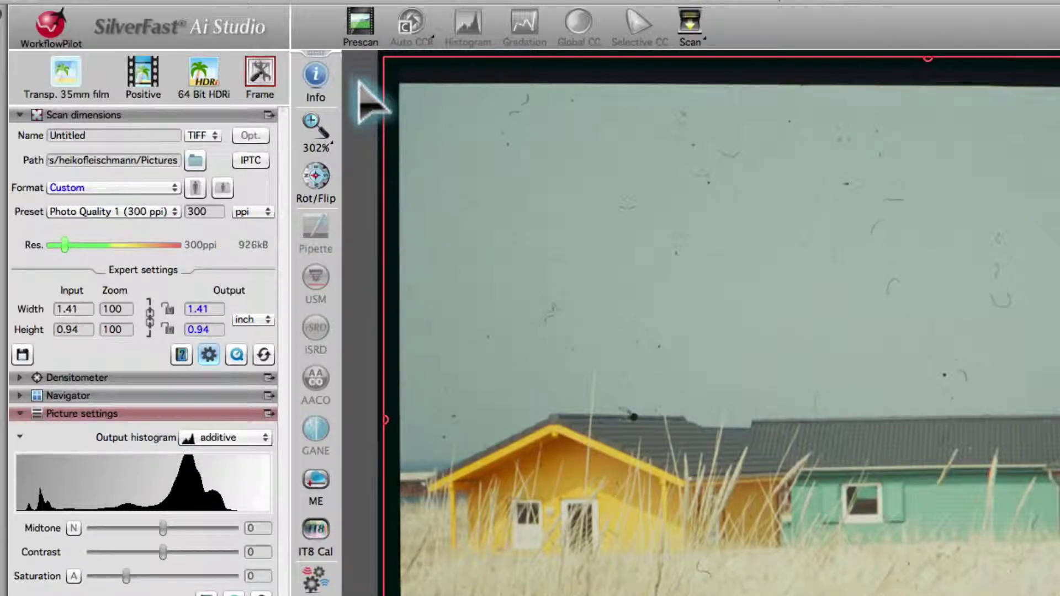
# Select the current Output Height value so it can be replaced with 4 inches.
pyautogui.click(217, 329)
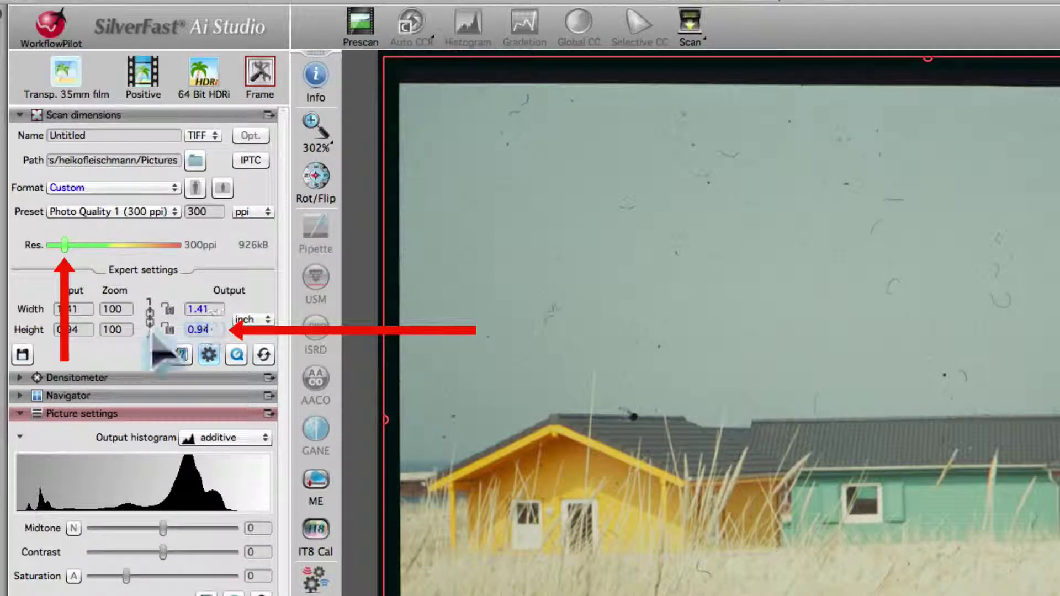
pyautogui.press('Return')
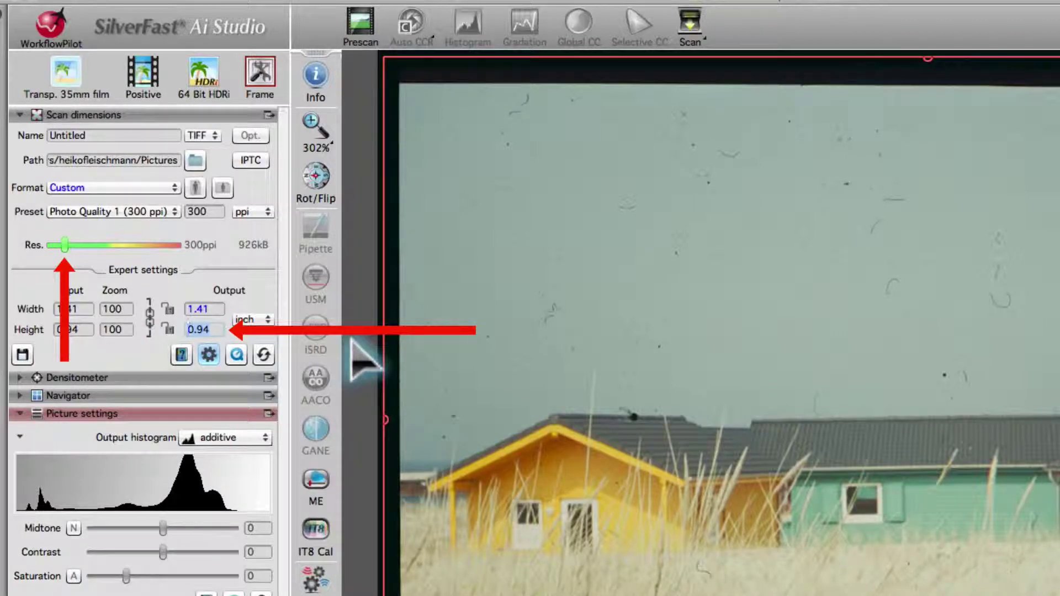
pyautogui.write('4')
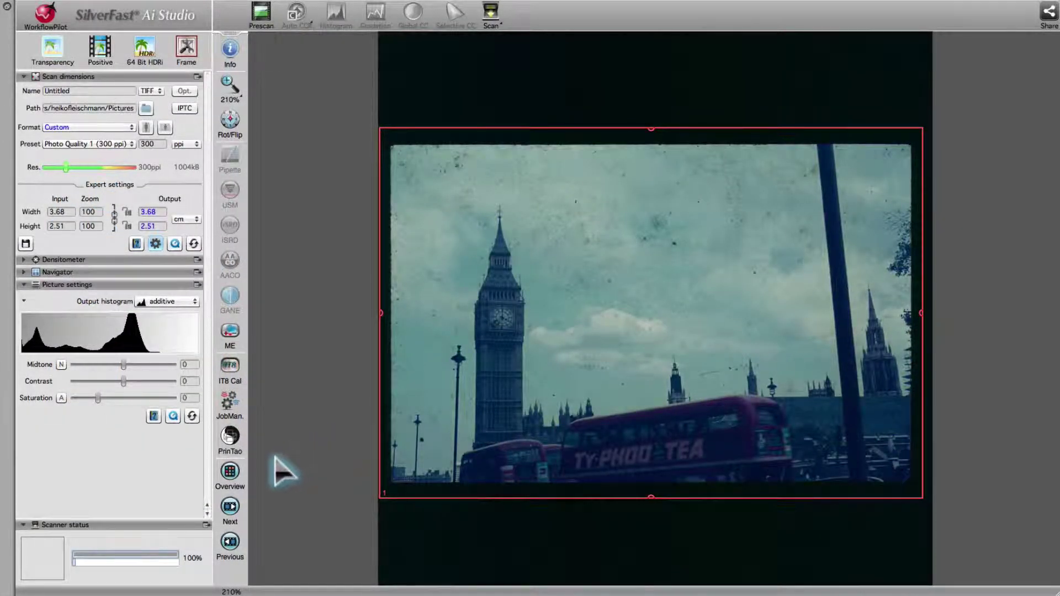
# In the Overview magazine settings, set maximum slides and slides to scan to 32.
pyautogui.click(231, 472)
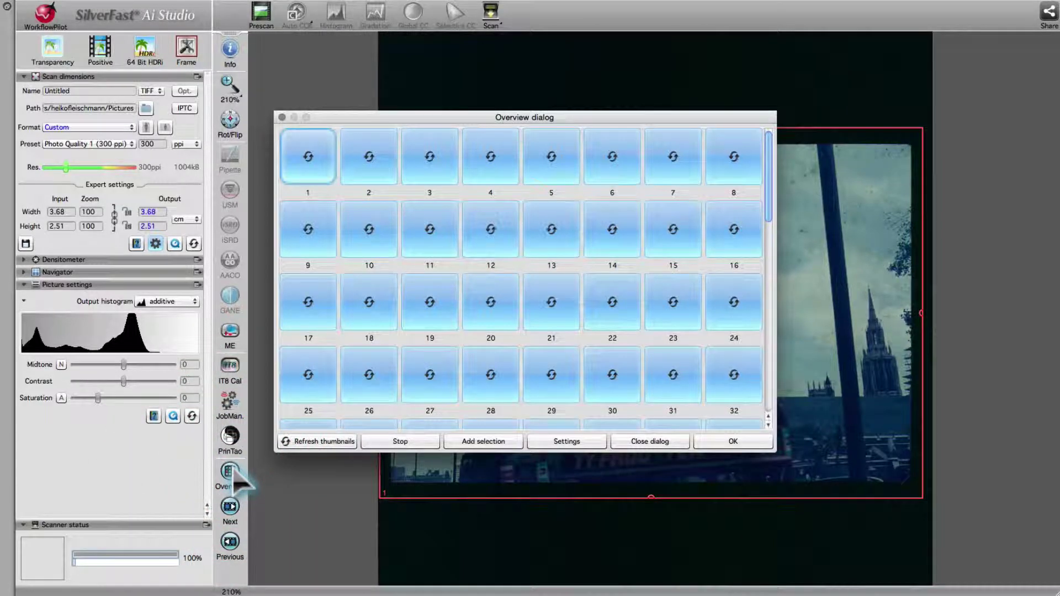
pyautogui.click(565, 443)
pyautogui.doubleClick(628, 229)
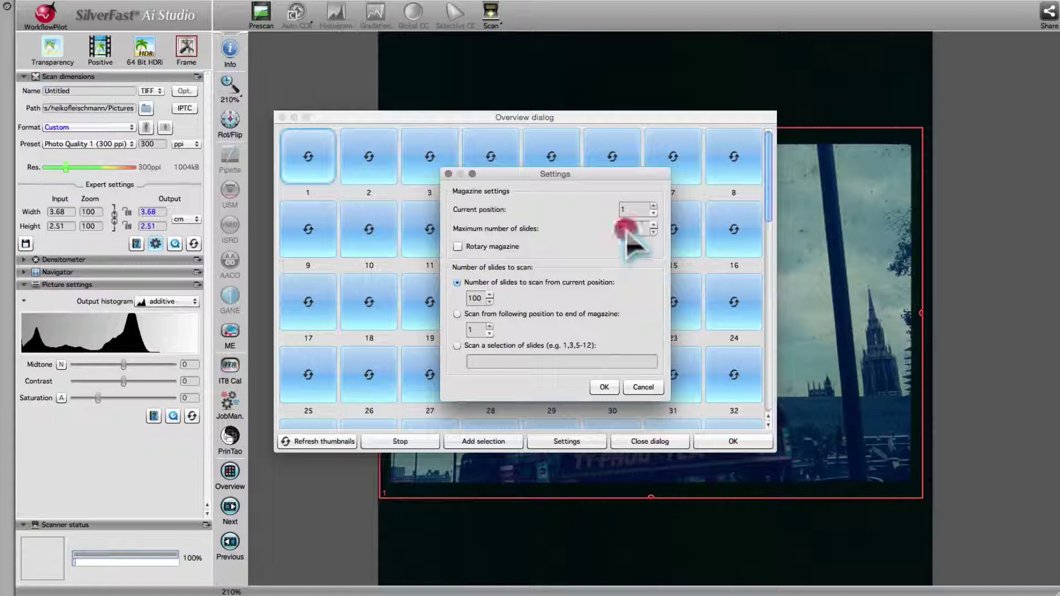
pyautogui.write('32')
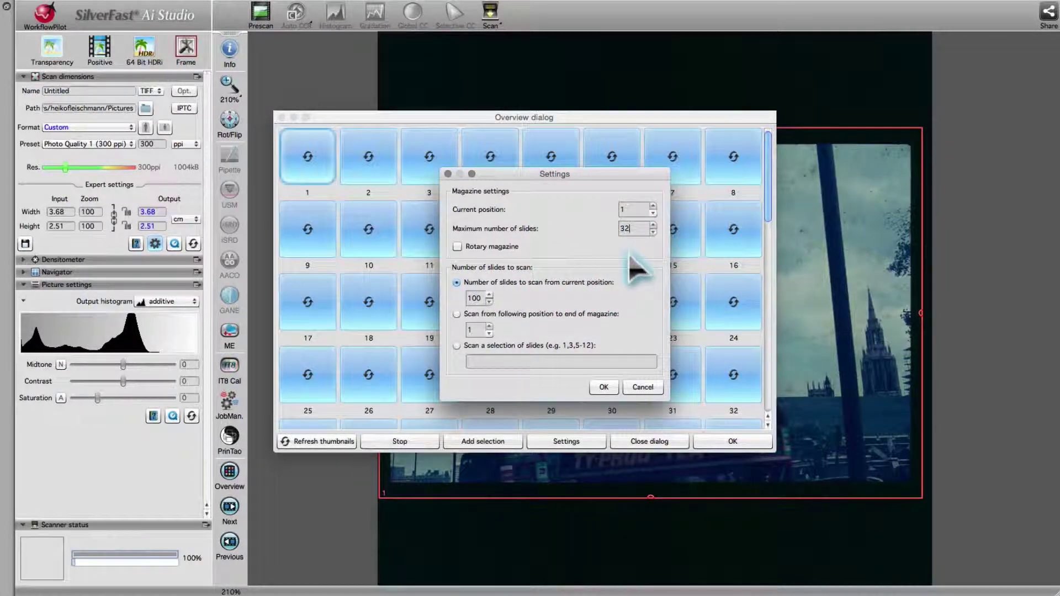
pyautogui.doubleClick(473, 298)
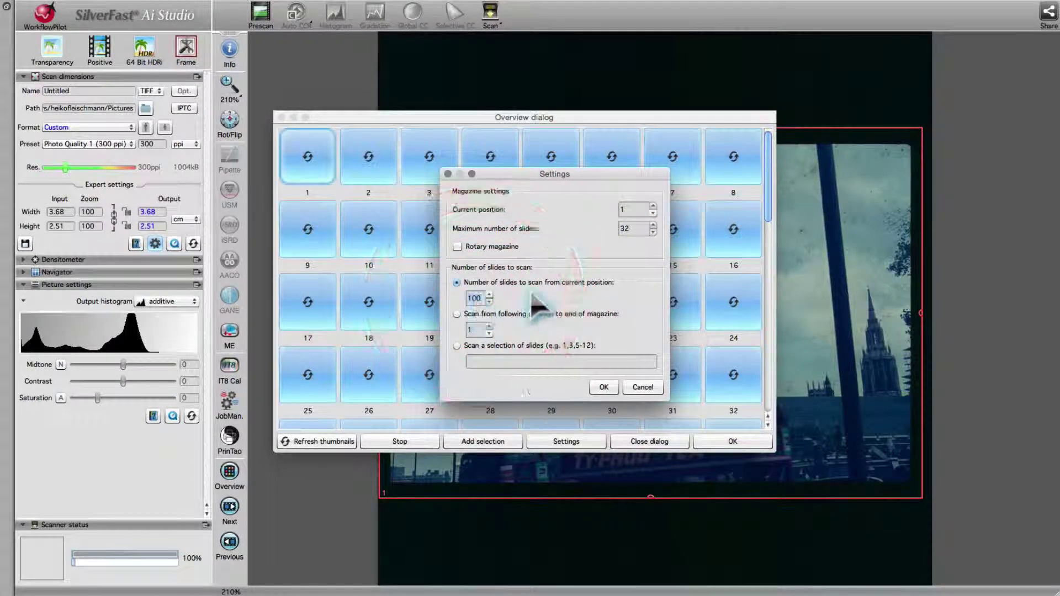
pyautogui.write('32')
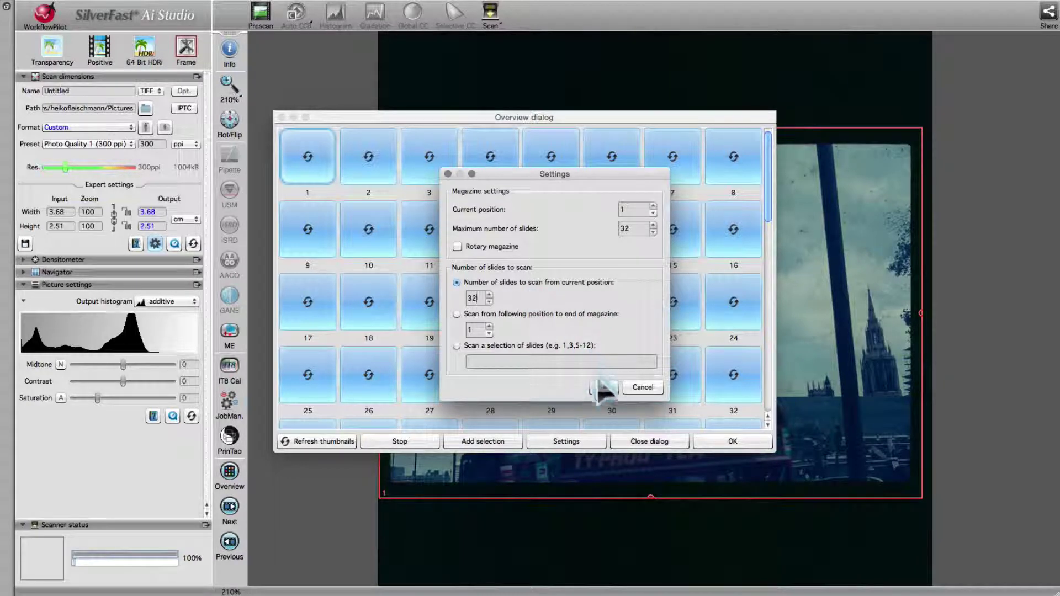
pyautogui.click(604, 387)
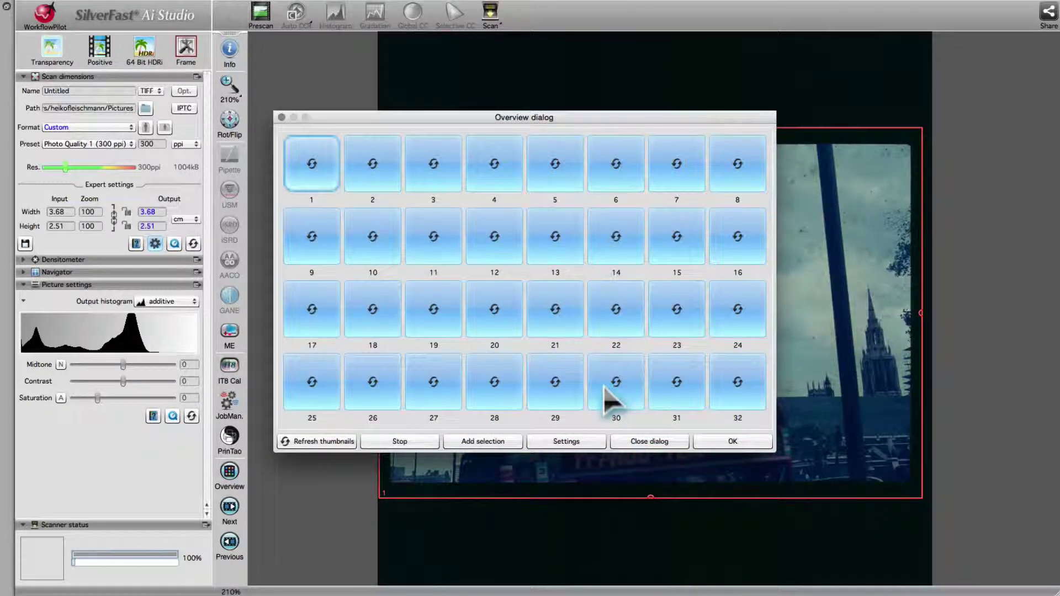
# Refresh thumbnails for all 32 slides and select slides 22, 18 and 17.
pyautogui.click(325, 447)
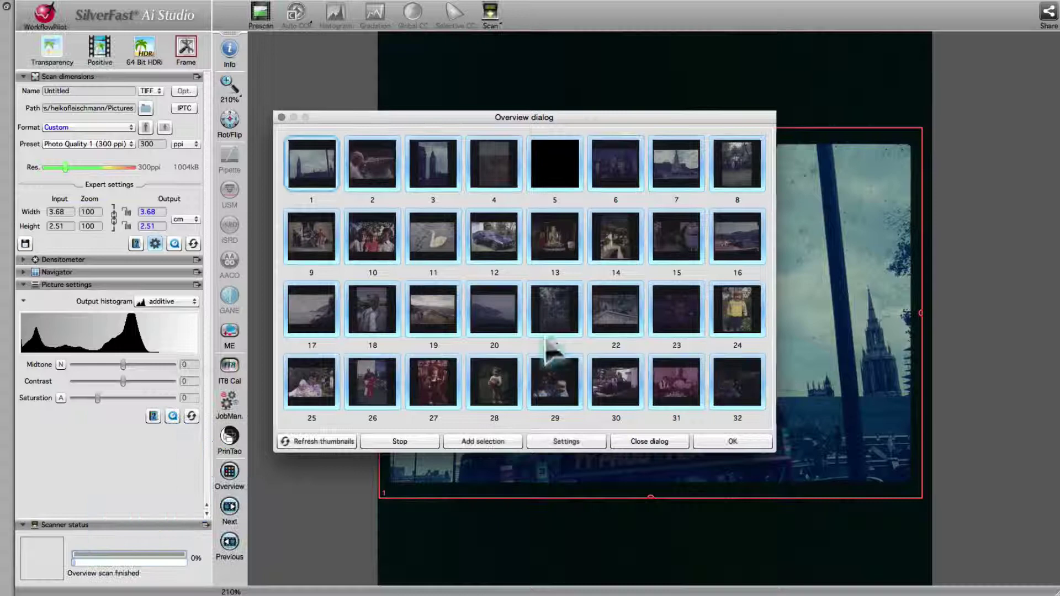
pyautogui.click(615, 304)
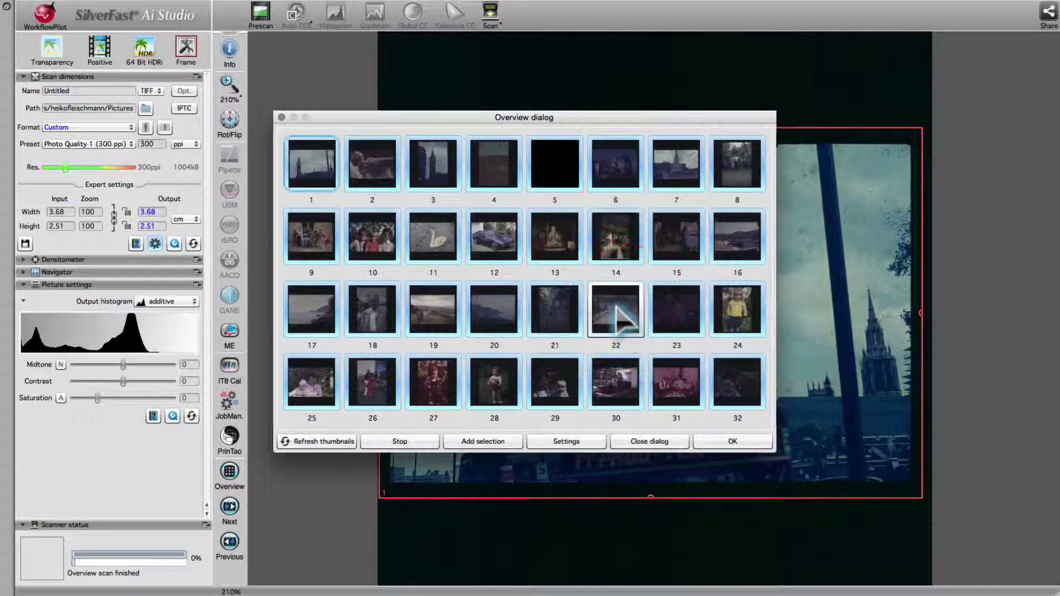
pyautogui.click(379, 317)
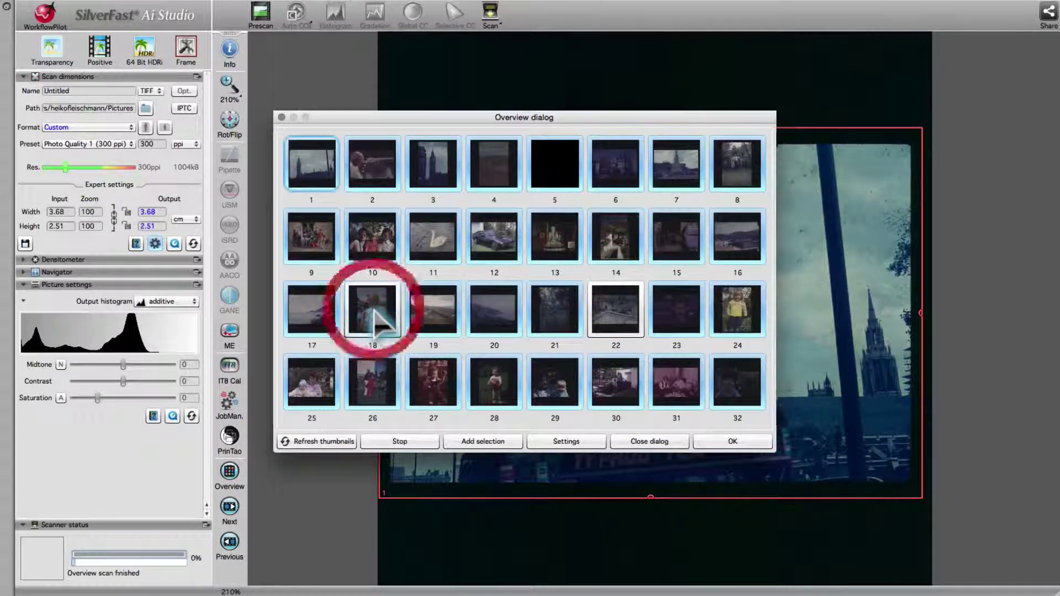
pyautogui.click(317, 308)
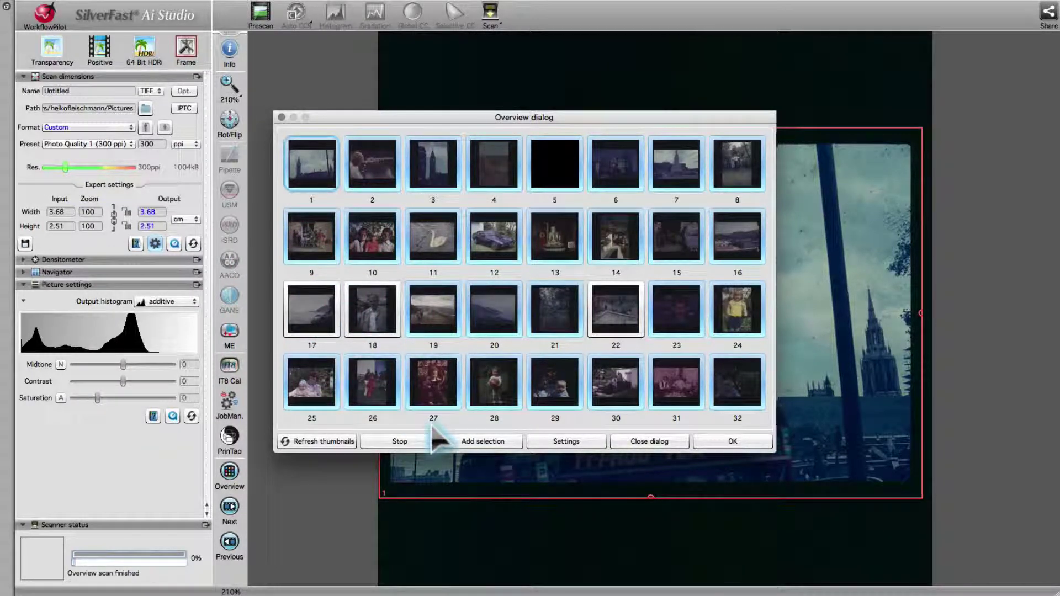
# Send the picked slides to the Job Manager and start scanning, confirming Scan in Save As.
pyautogui.click(489, 442)
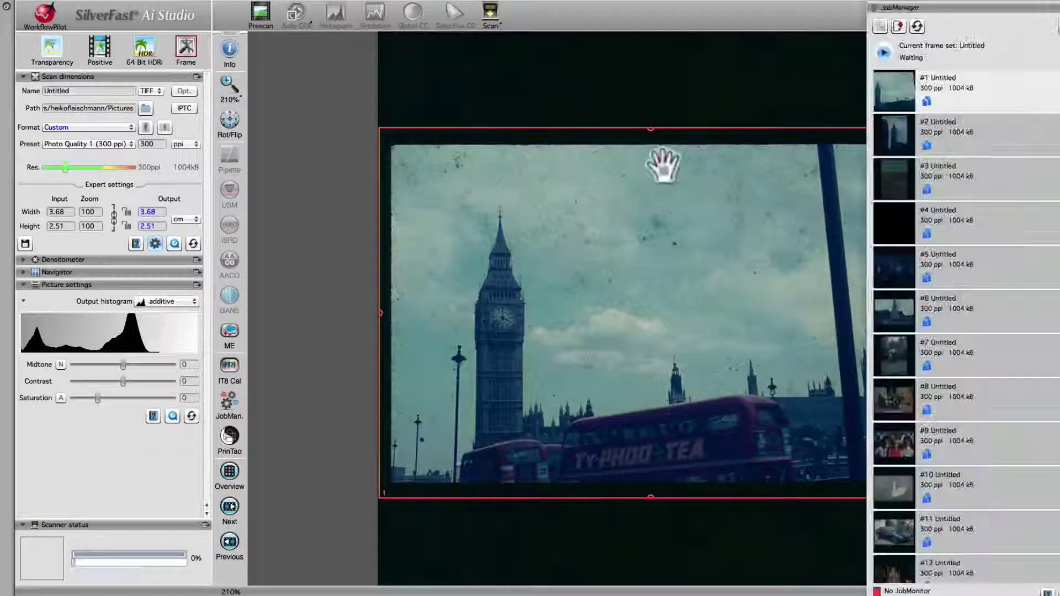
pyautogui.click(883, 52)
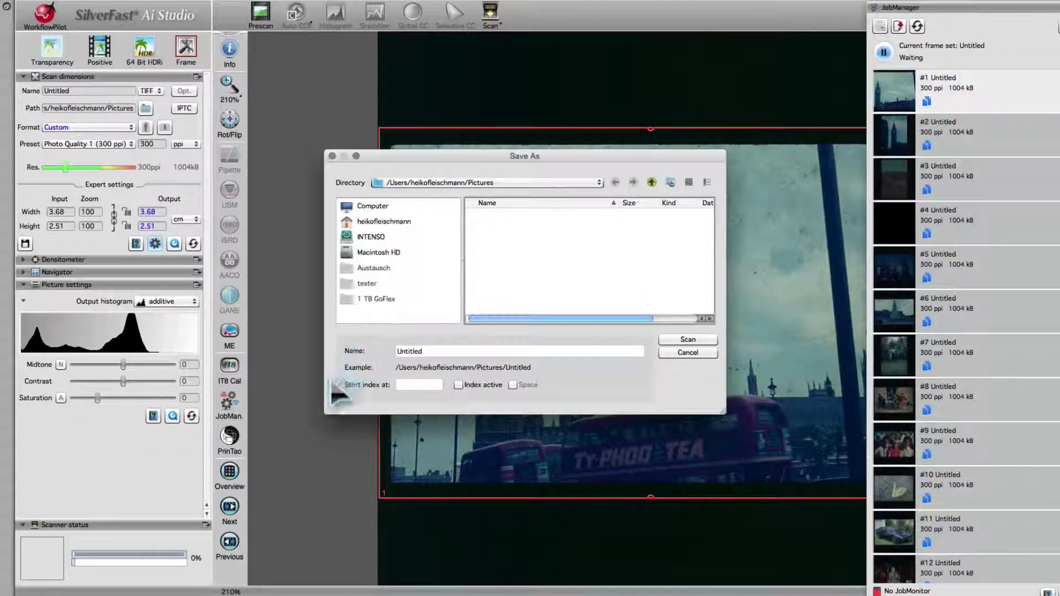
pyautogui.click(697, 344)
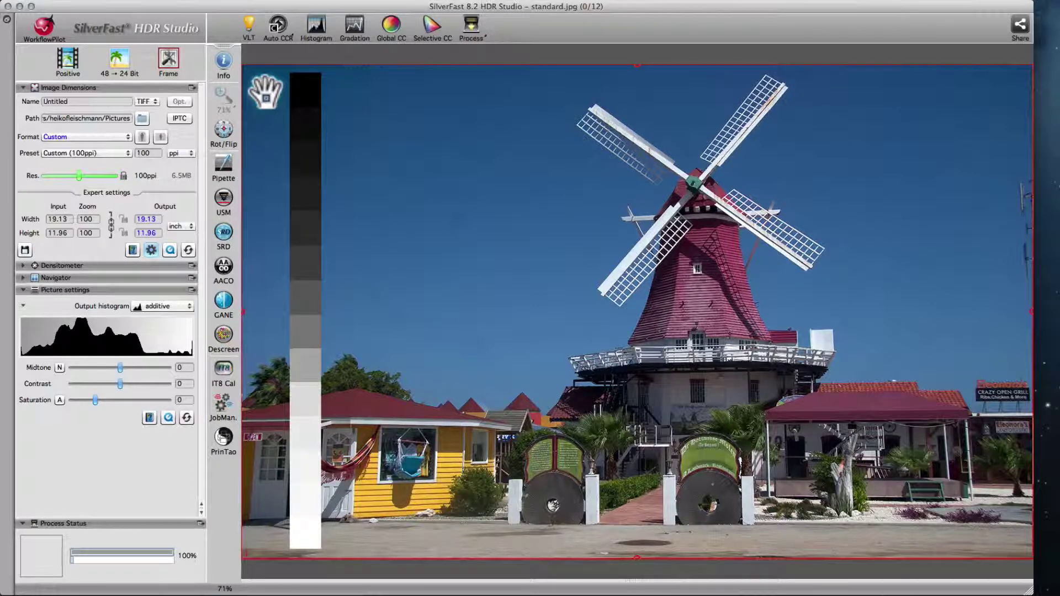
# Drag the selected HDRi thumbnails from the VLT browser onto the Job Manager.
pyautogui.click(249, 32)
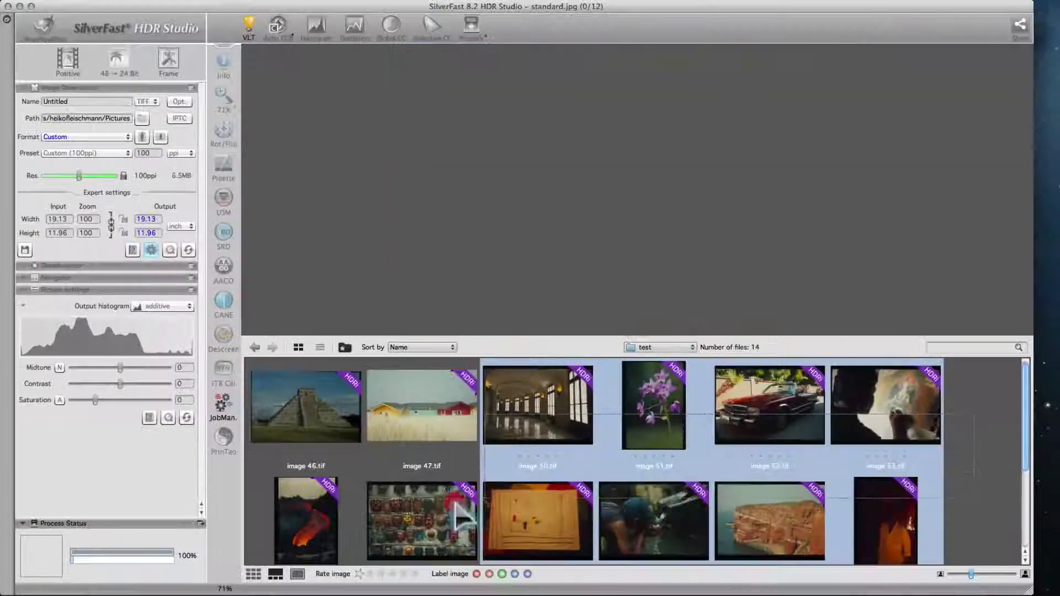
pyautogui.click(285, 526)
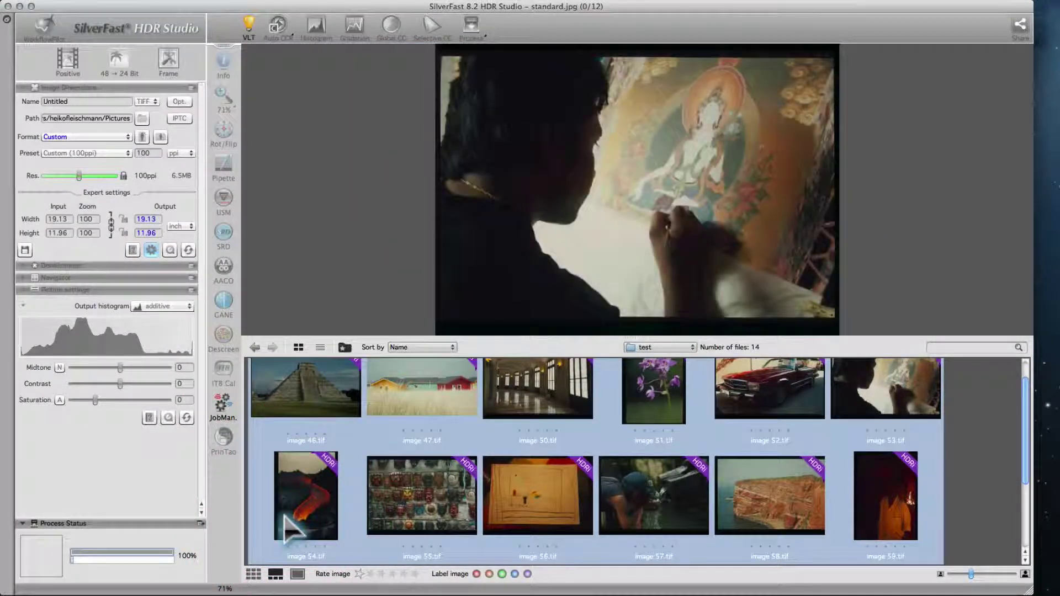
pyautogui.moveTo(286, 526); pyautogui.dragTo(221, 404)
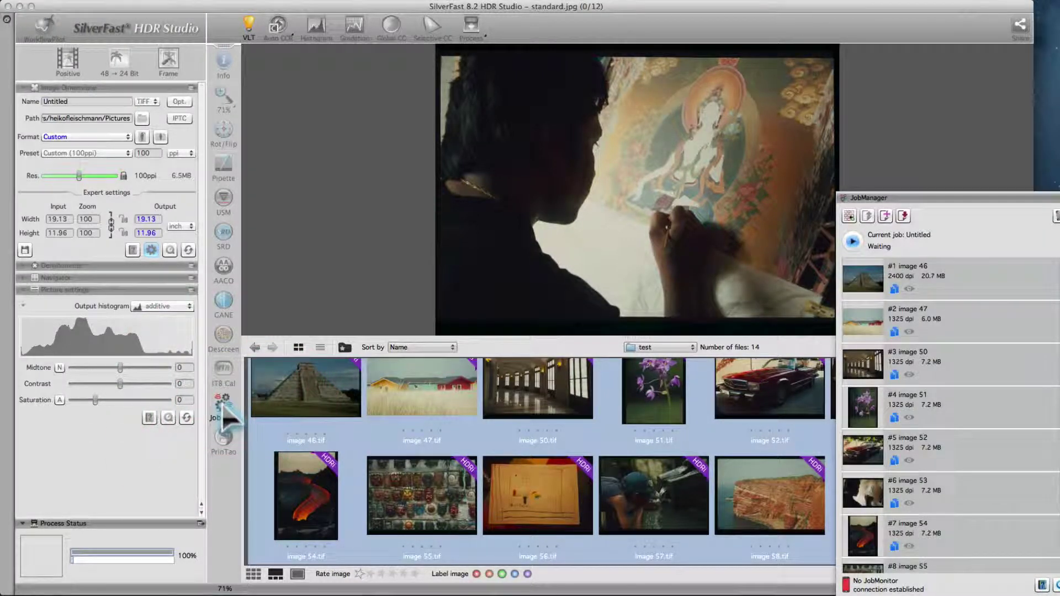
# Load job #1 (image 46) and apply Auto CCR to brighten the pyramid photo.
pyautogui.click(991, 264)
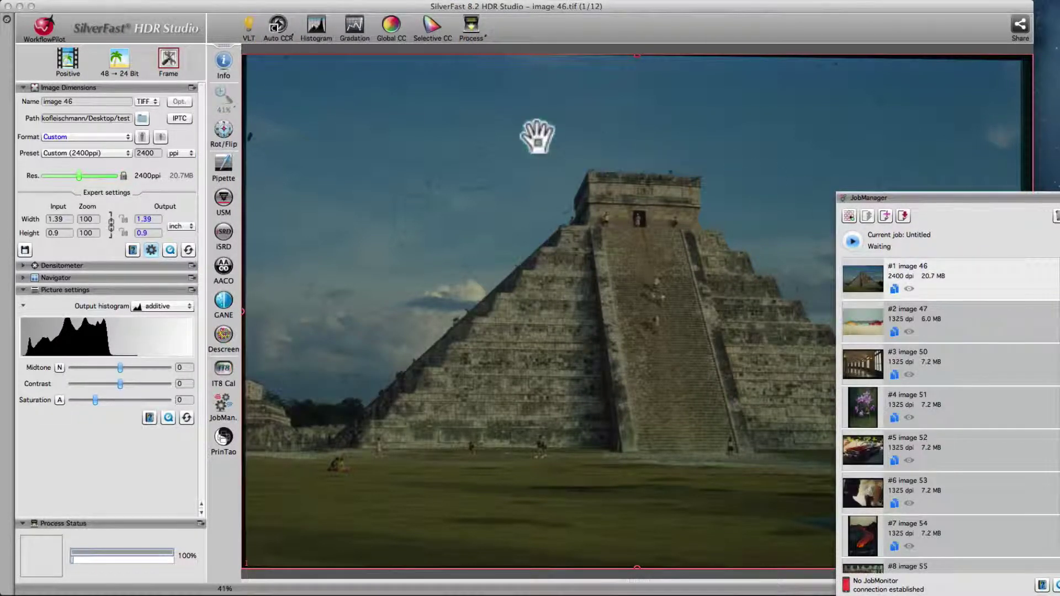
pyautogui.click(277, 40)
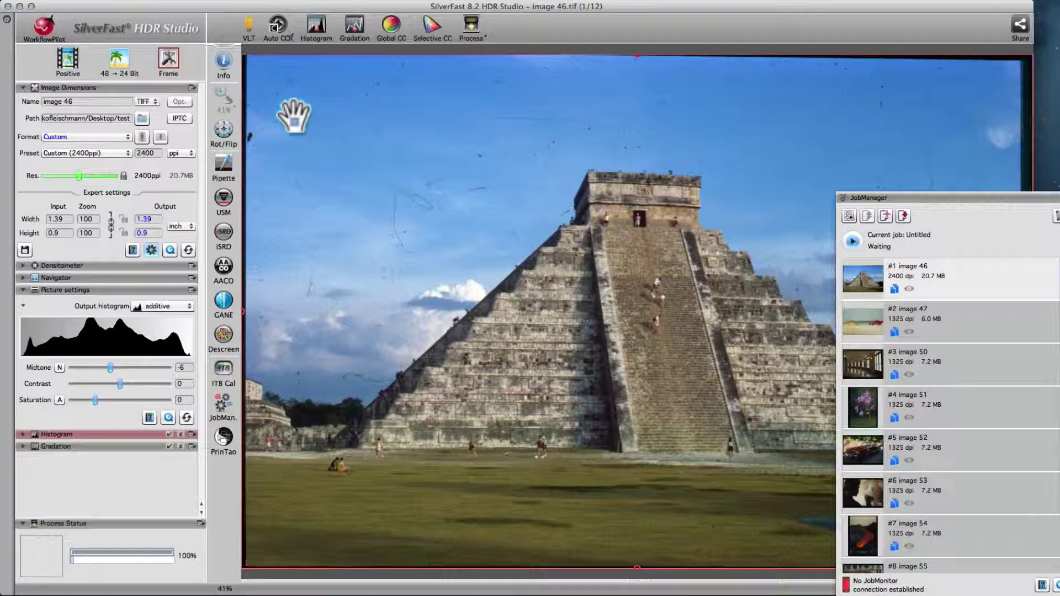
# Turn on iSRD with a high-quality preview centred on the sky above the pyramid.
pyautogui.click(223, 233)
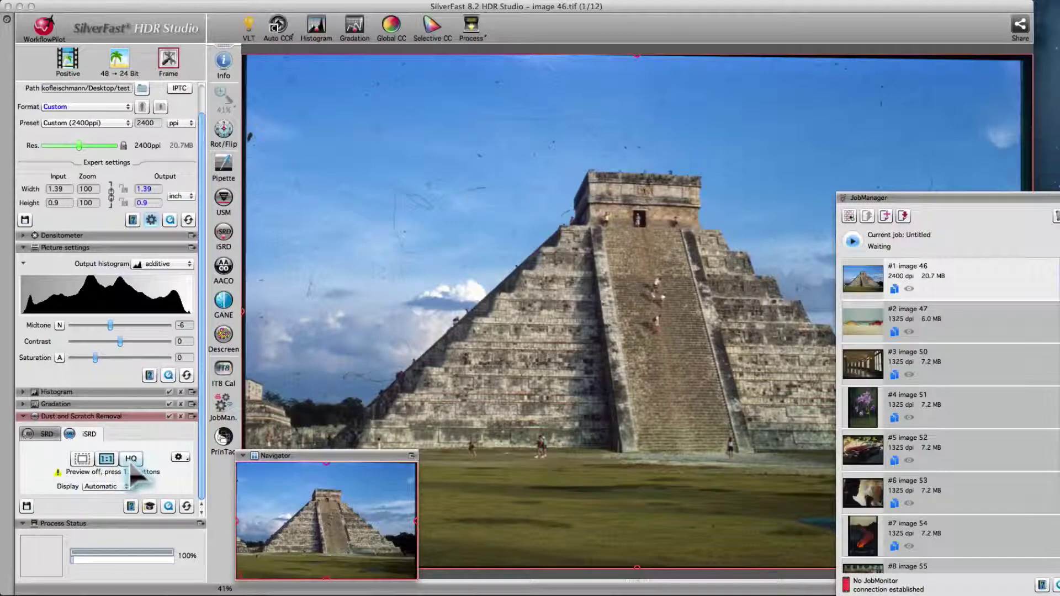
pyautogui.click(131, 459)
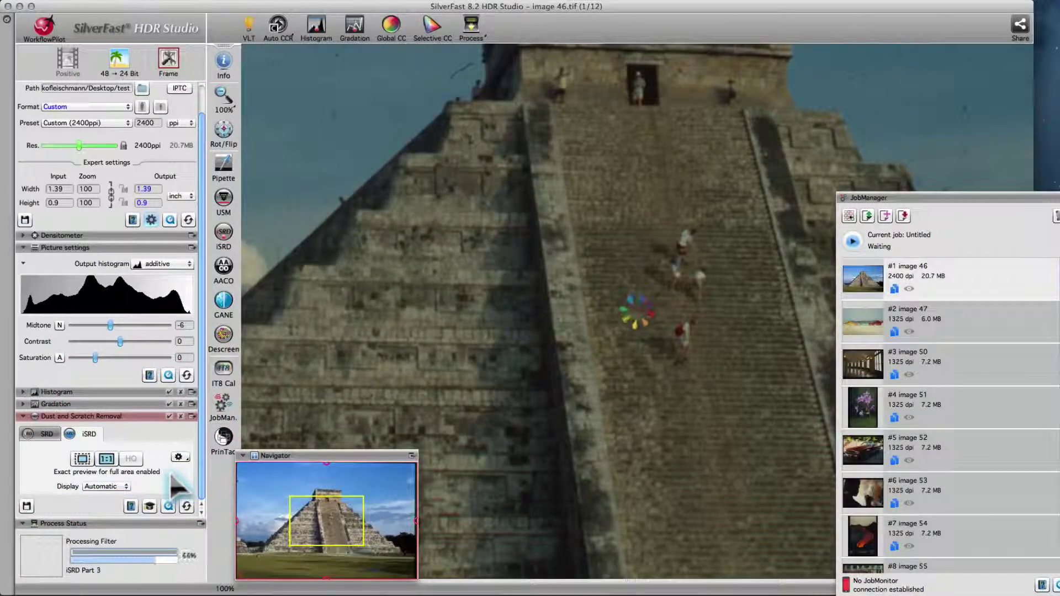
pyautogui.moveTo(303, 497); pyautogui.dragTo(273, 478)
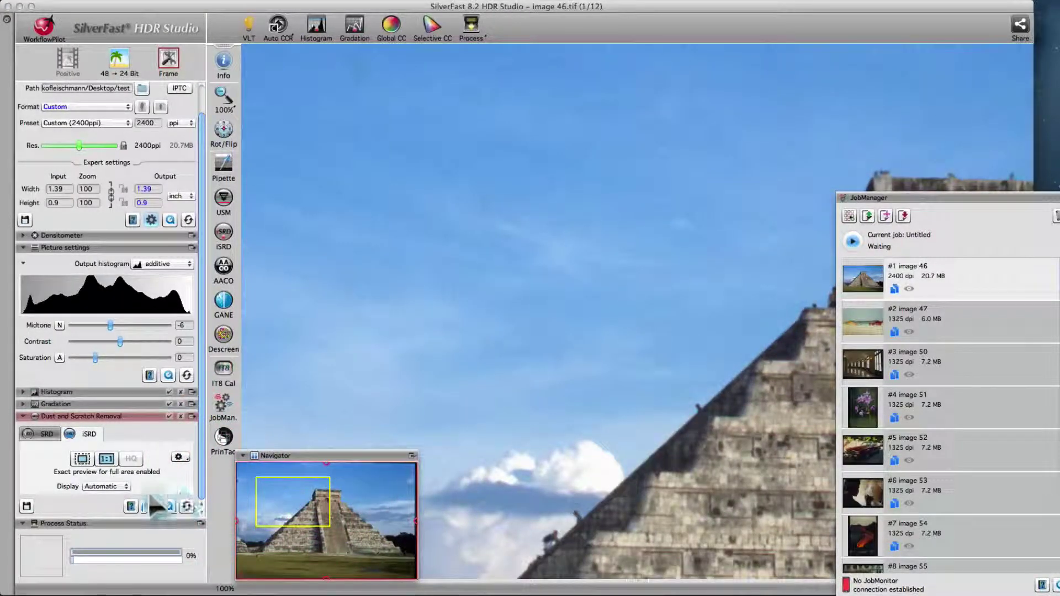
# Compare the sky's dust by switching the display to Original, then Mark, then Correct.
pyautogui.click(115, 487)
pyautogui.click(113, 501)
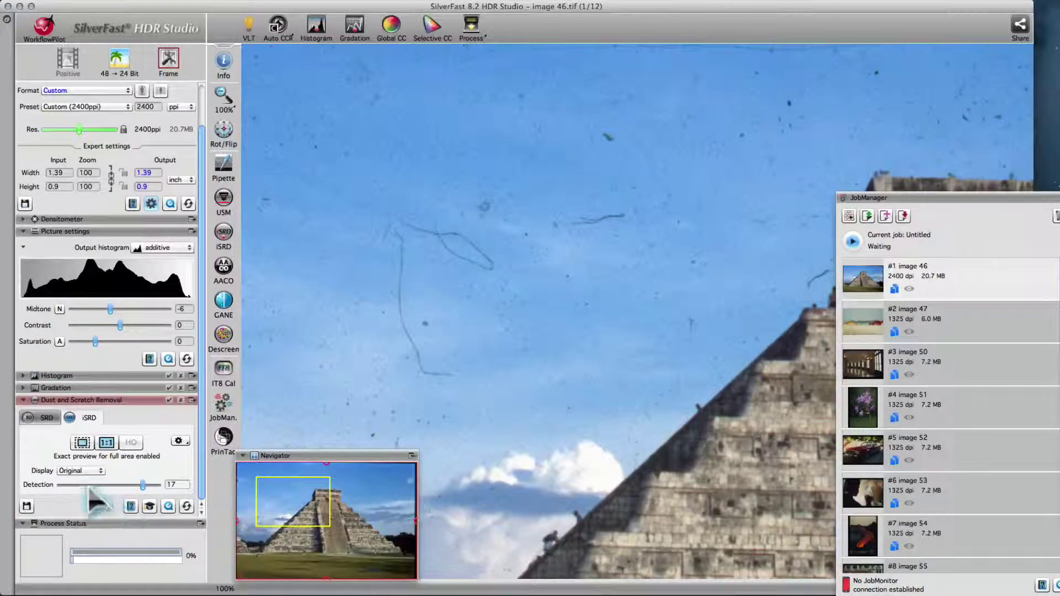
pyautogui.click(87, 471)
pyautogui.click(79, 438)
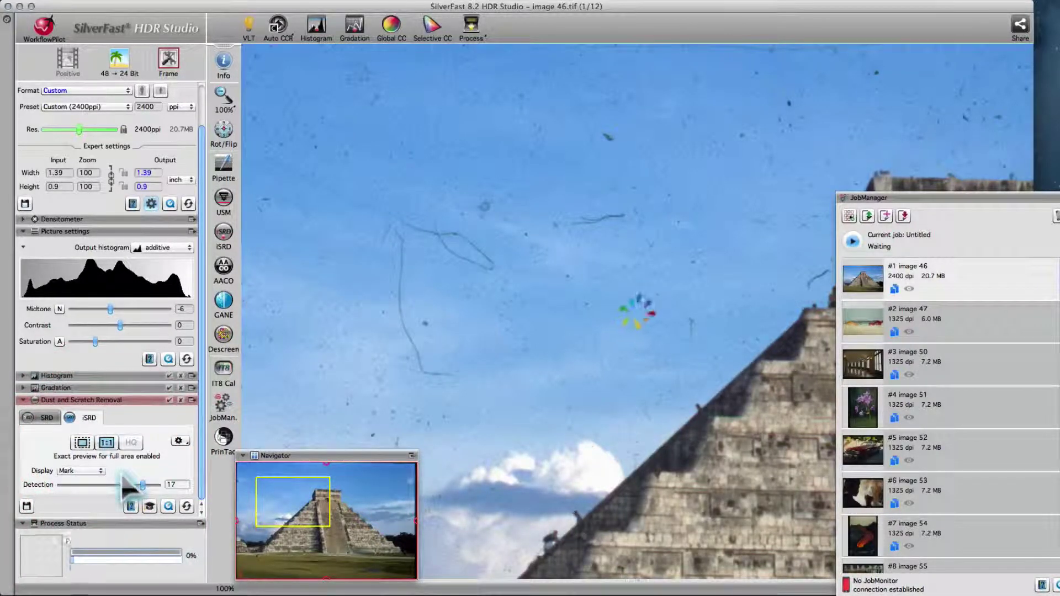
pyautogui.click(81, 471)
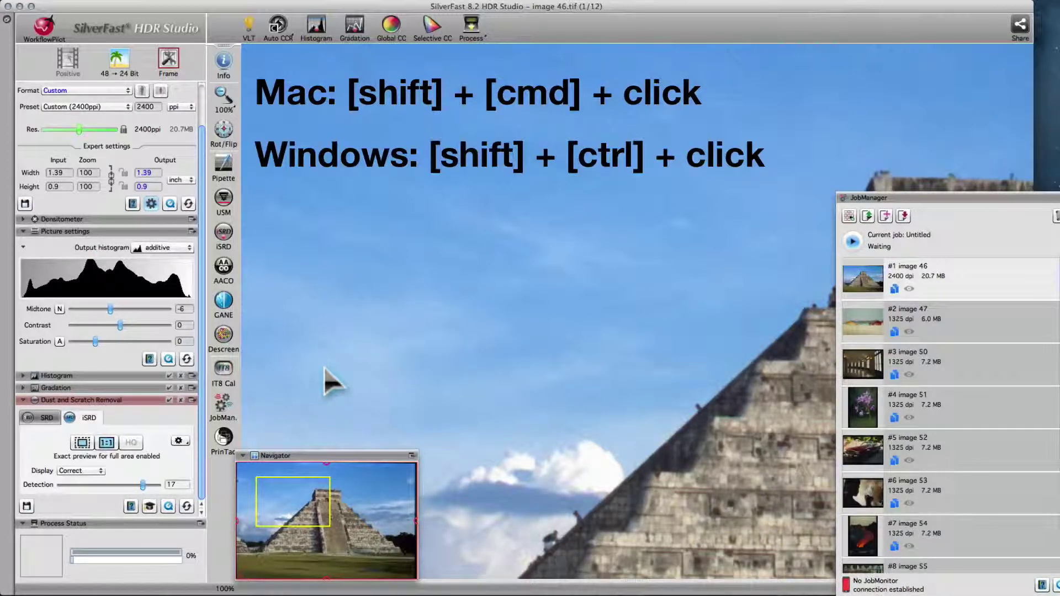
pyautogui.press('shift+super')
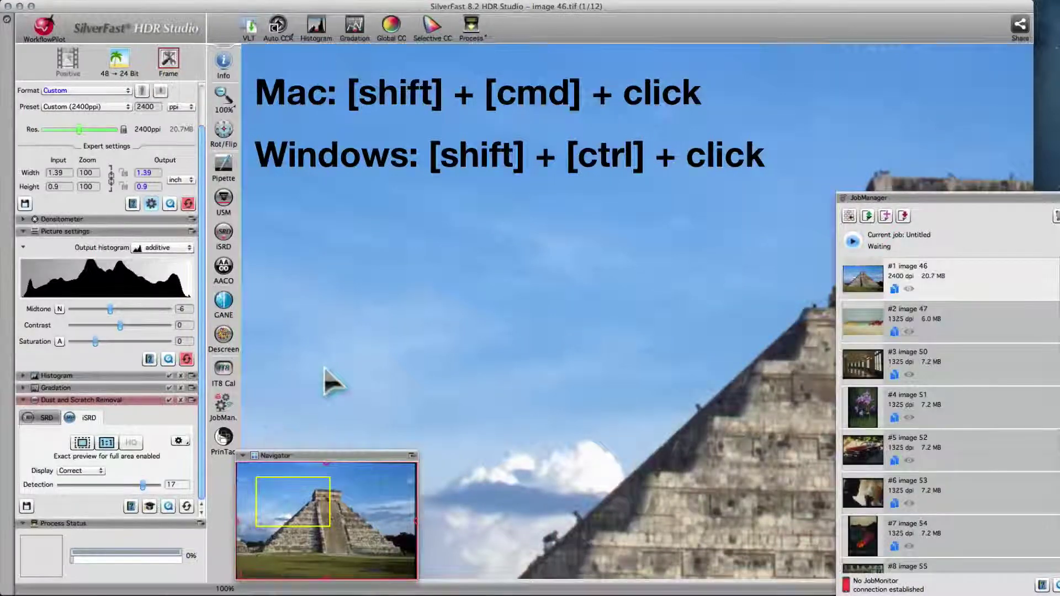
pyautogui.keyDown('shift'); pyautogui.keyDown('super'); pyautogui.click(326, 369); pyautogui.keyUp('super'); pyautogui.keyUp('shift')
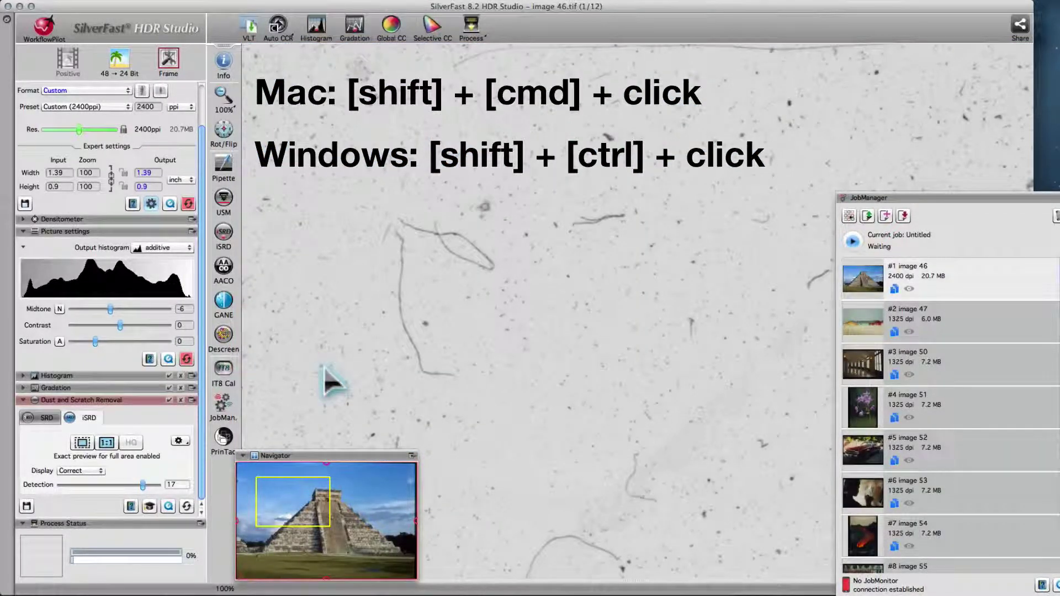
pyautogui.keyDown('shift'); pyautogui.keyDown('super'); pyautogui.click(325, 370); pyautogui.keyUp('super'); pyautogui.keyUp('shift')
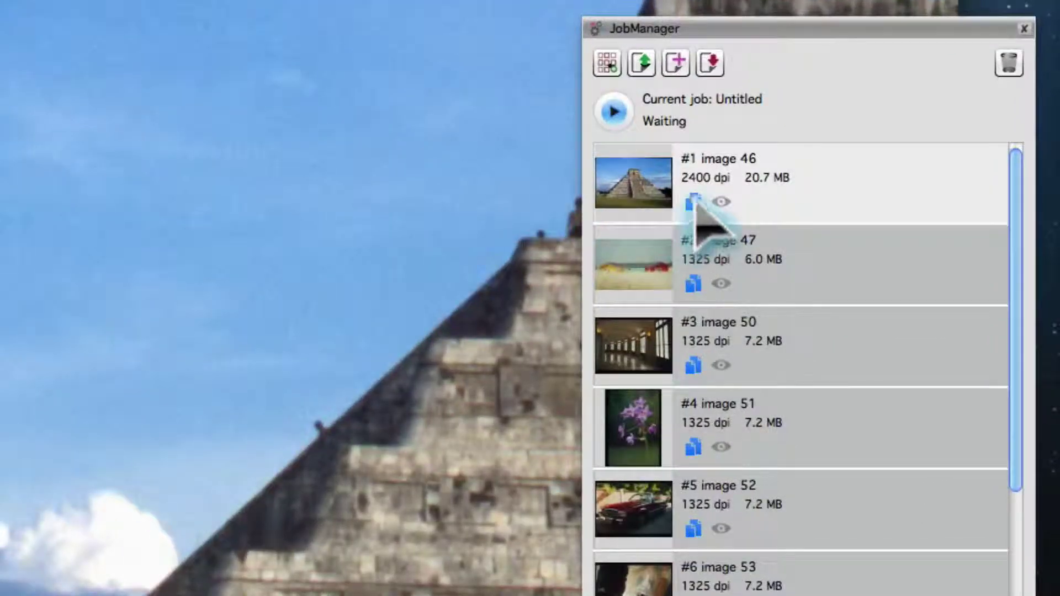
# Use Extract & Apply to copy all of image 46's filter settings to every job.
pyautogui.click(694, 201)
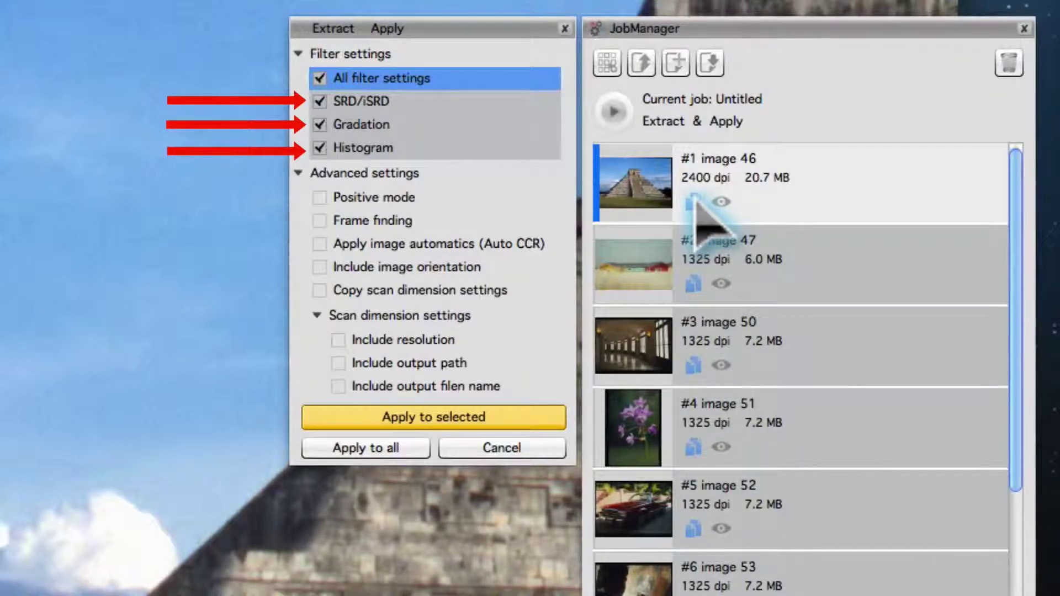
pyautogui.click(404, 454)
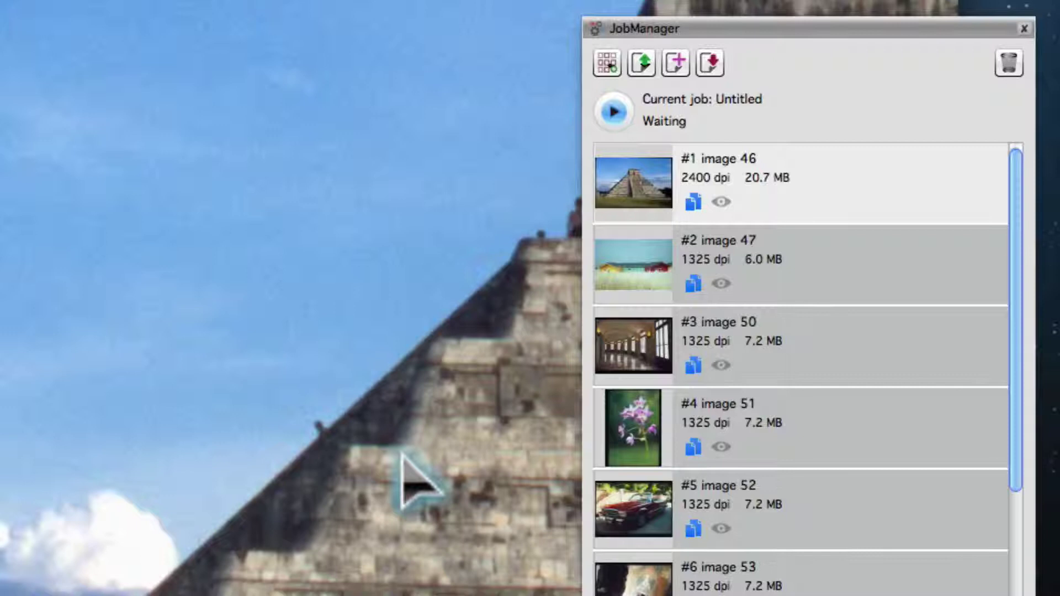
# Start the JobManager queue and confirm the output location so all jobs process.
pyautogui.click(613, 112)
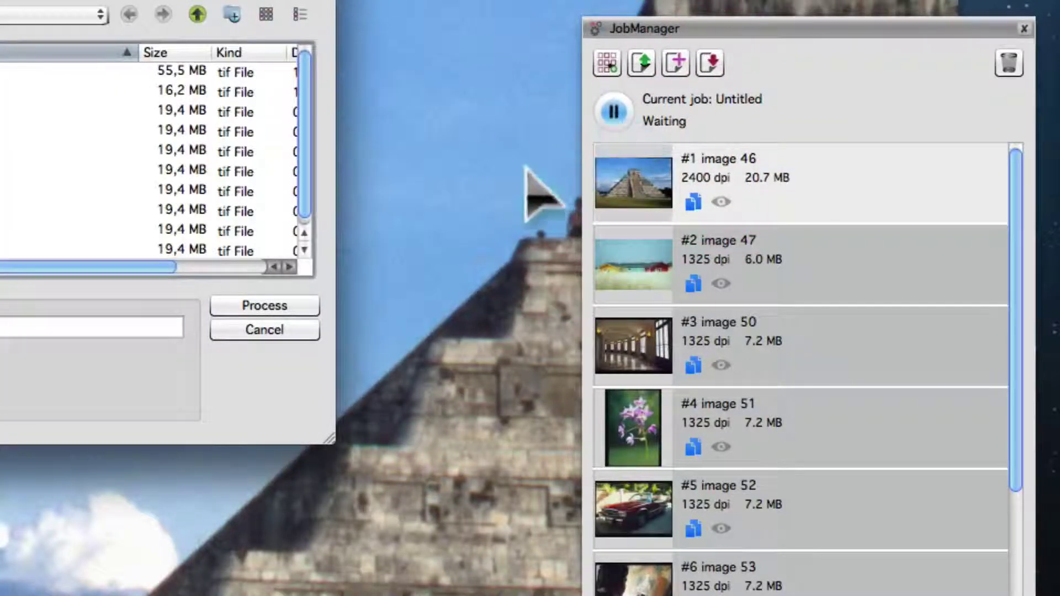
pyautogui.click(257, 305)
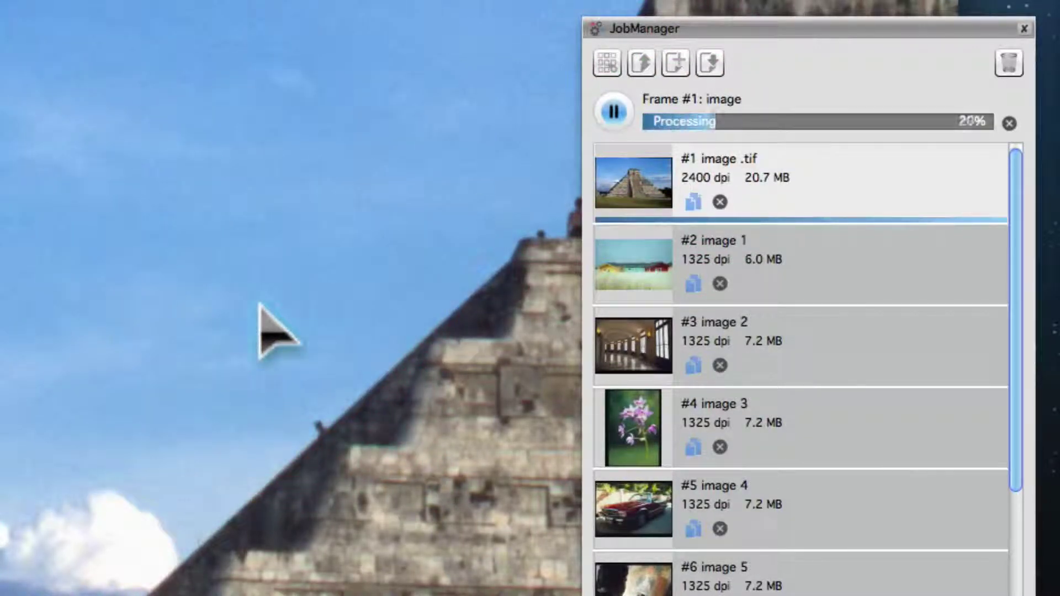